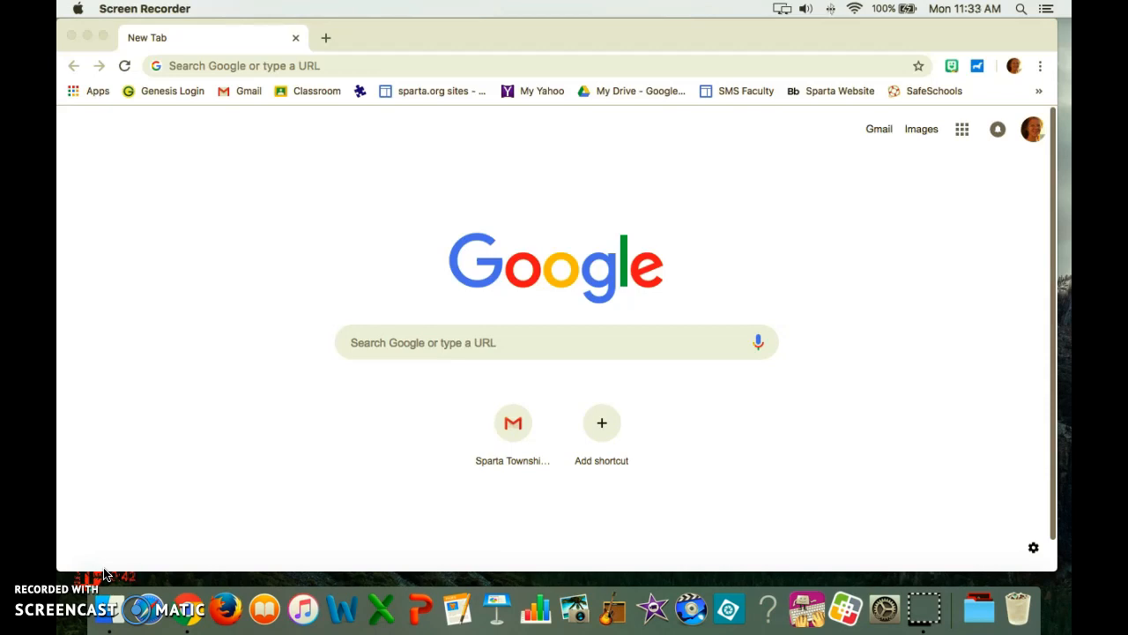
# - Search the web for "pixlr" and open the Pixlr.com photo editor site from the results
pyautogui.click(323, 66)
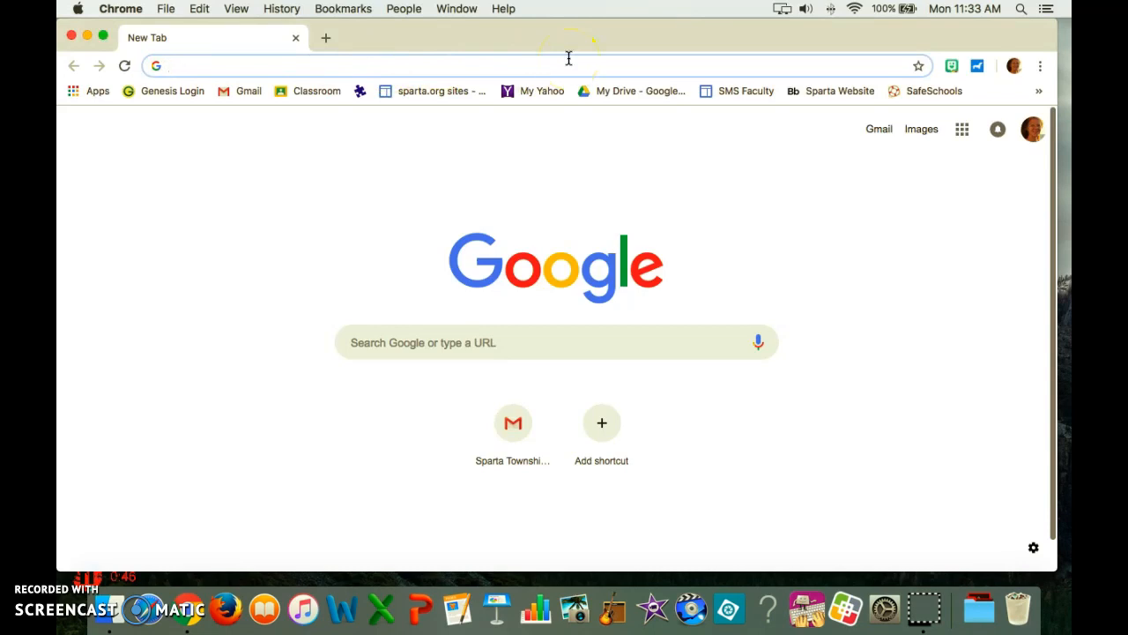
pyautogui.write('p')
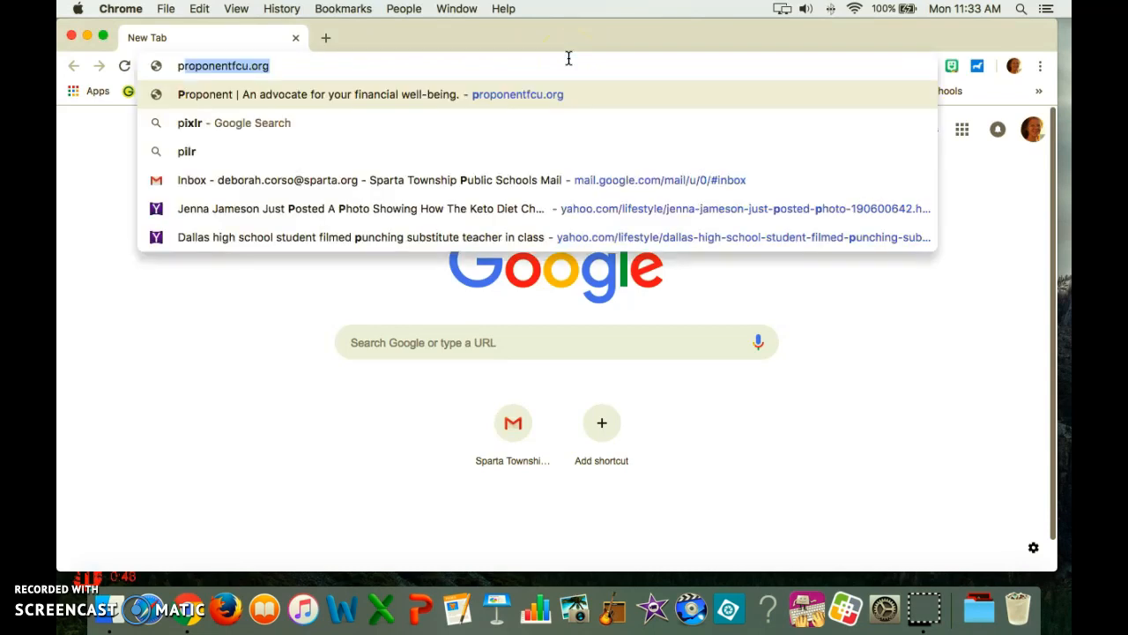
pyautogui.write('i')
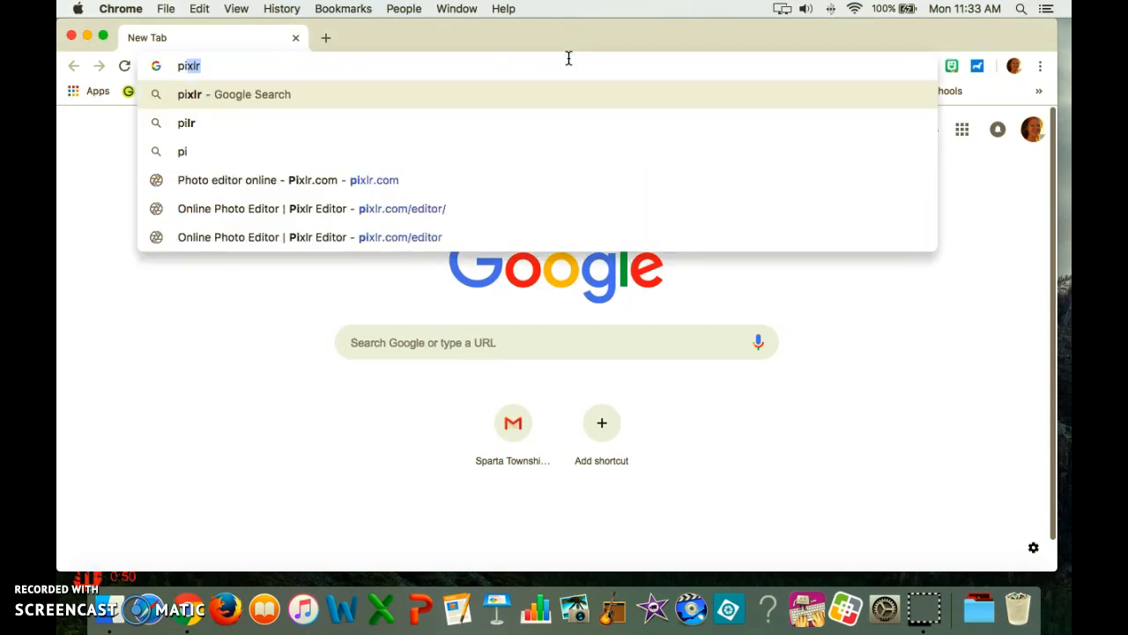
pyautogui.write('xlr')
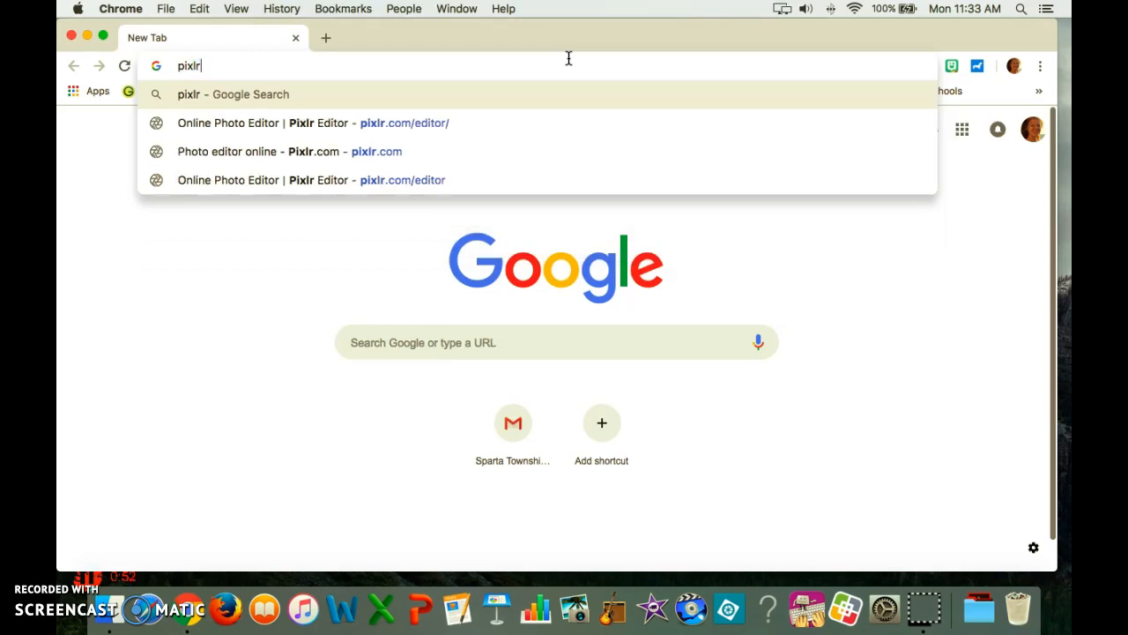
pyautogui.press('Return')
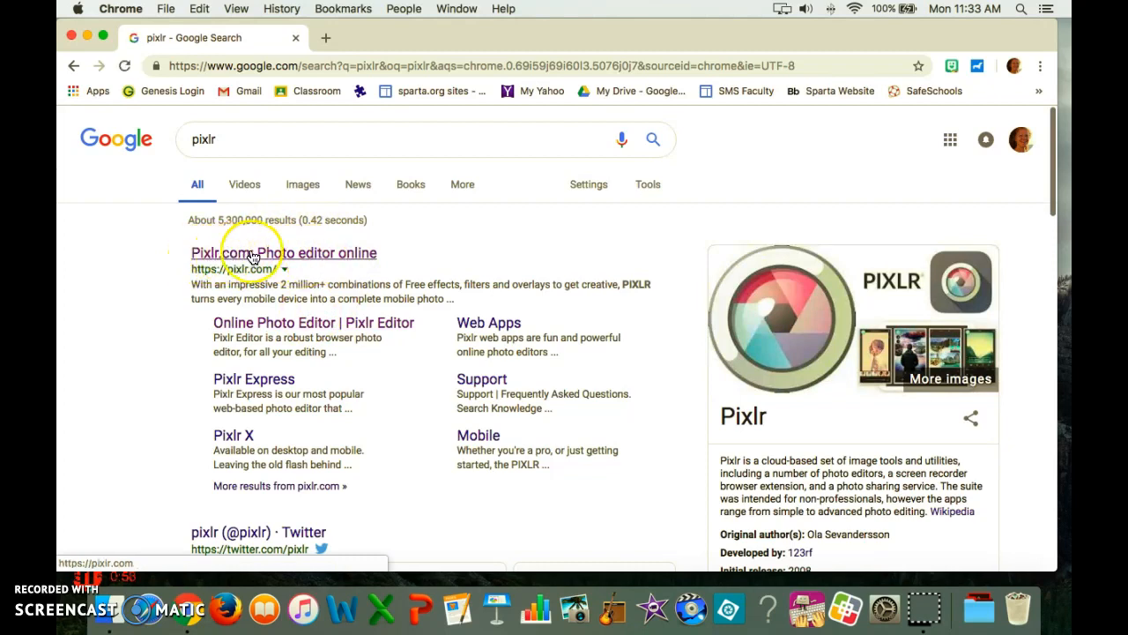
pyautogui.click(340, 254)
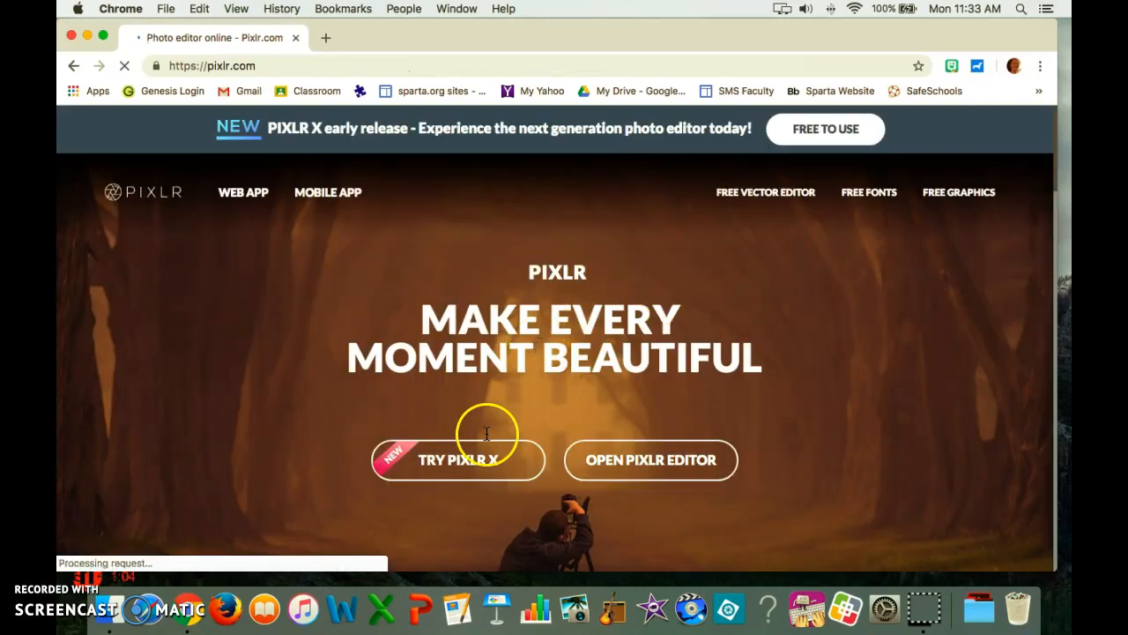
# - Launch Pixlr Editor from the site's home page and allow Flash to run for it
pyautogui.click(648, 460)
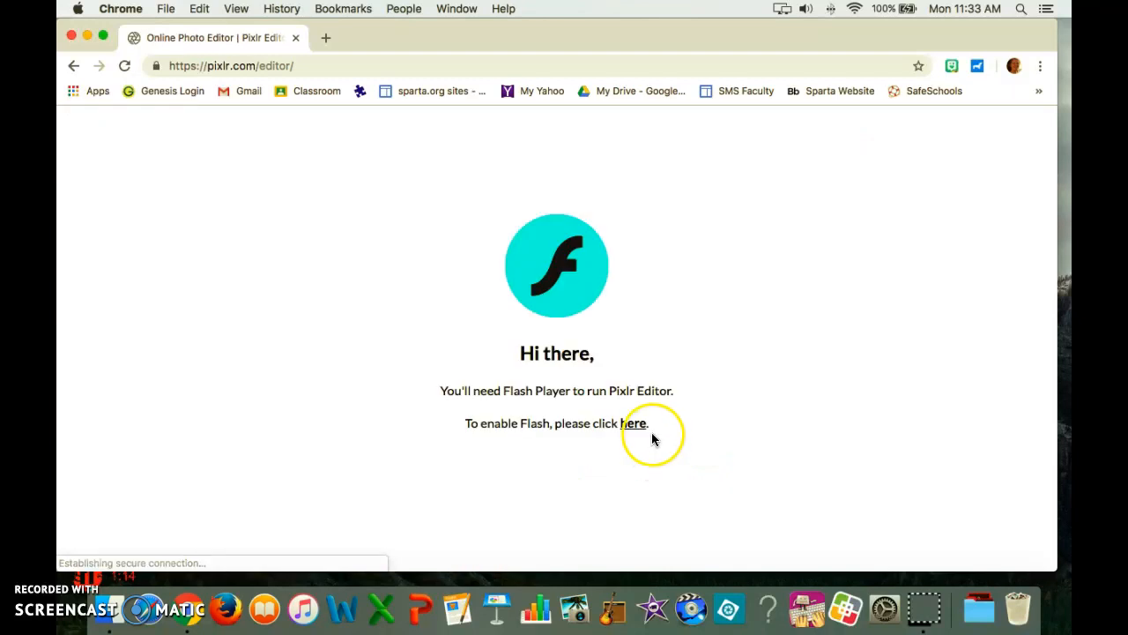
pyautogui.click(633, 427)
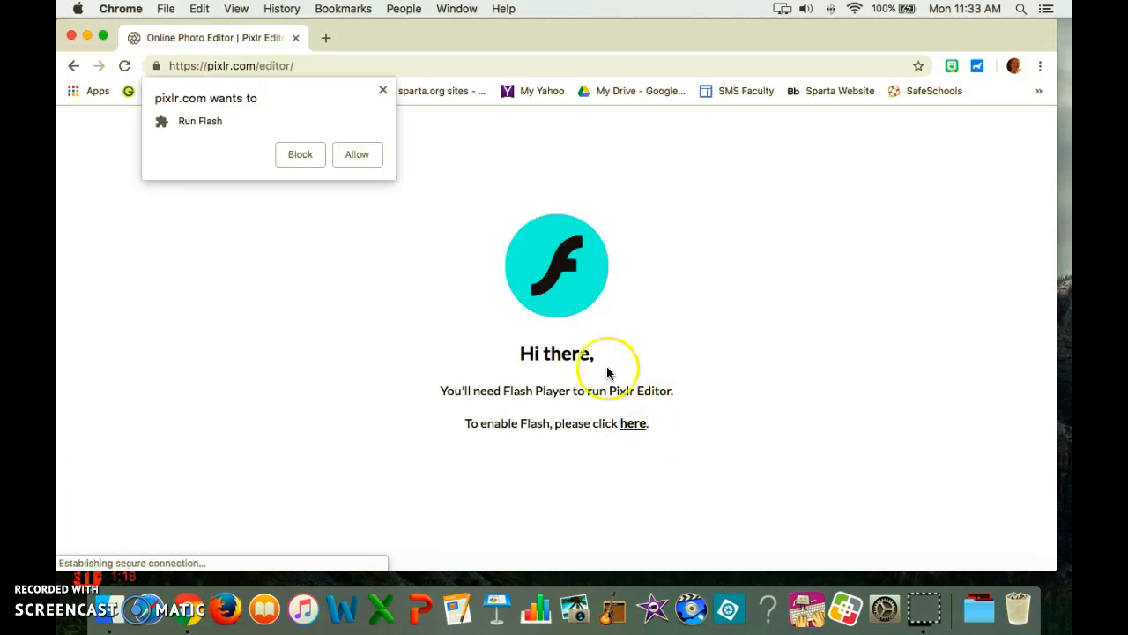
pyautogui.click(359, 156)
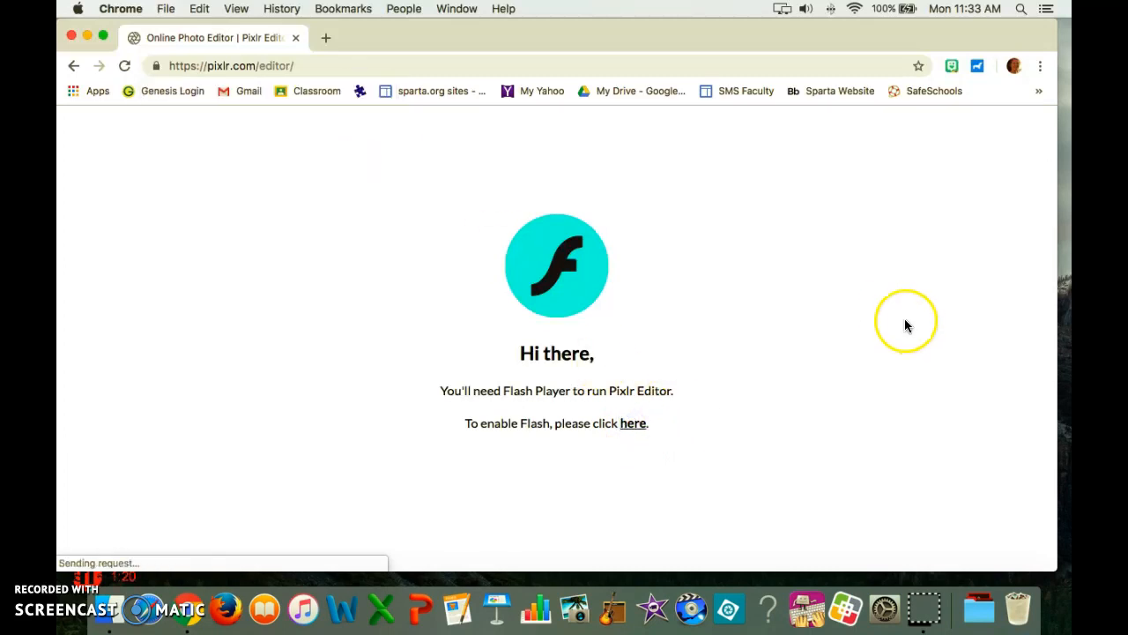
pyautogui.click(635, 425)
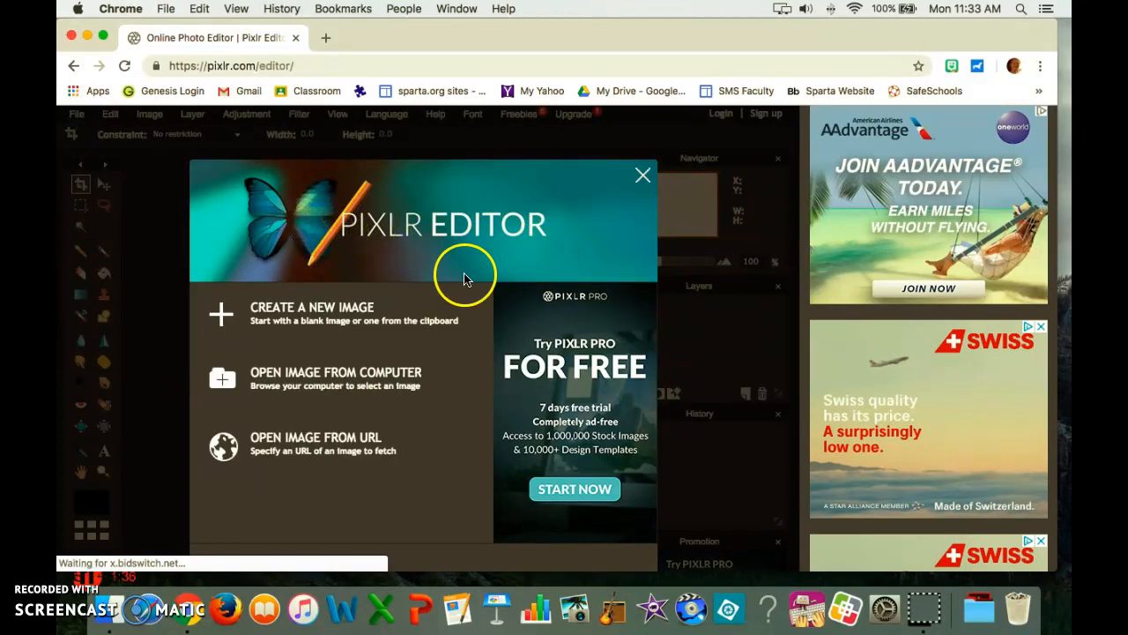
# - Open the image "christmas vintage.jpg" from the ART CLUB folder on the computer's desktop
pyautogui.click(321, 309)
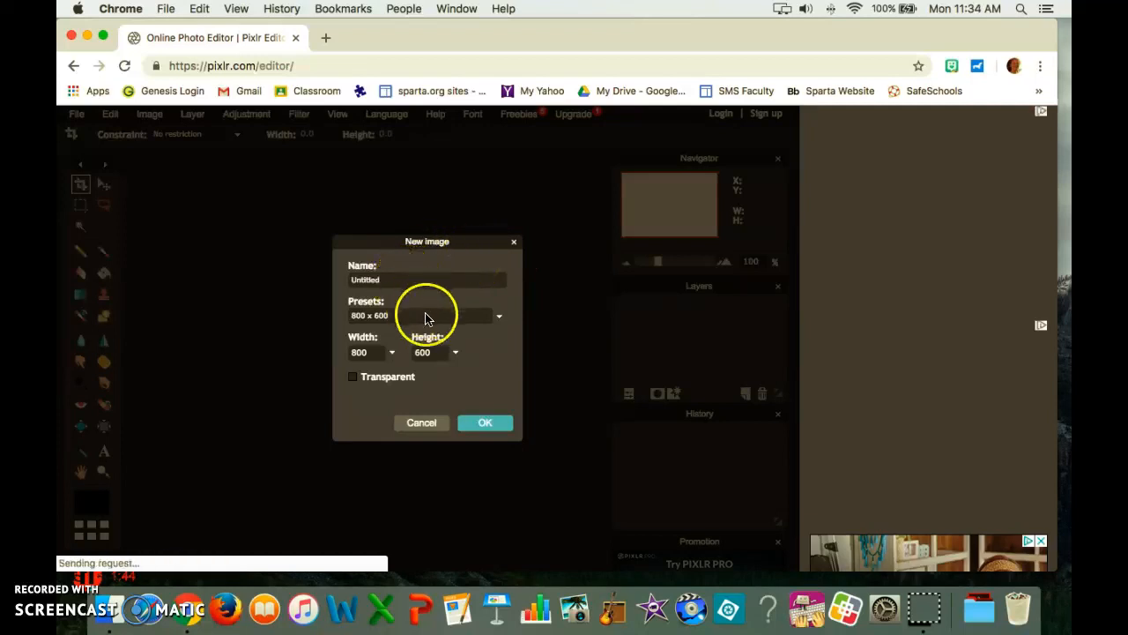
pyautogui.click(422, 423)
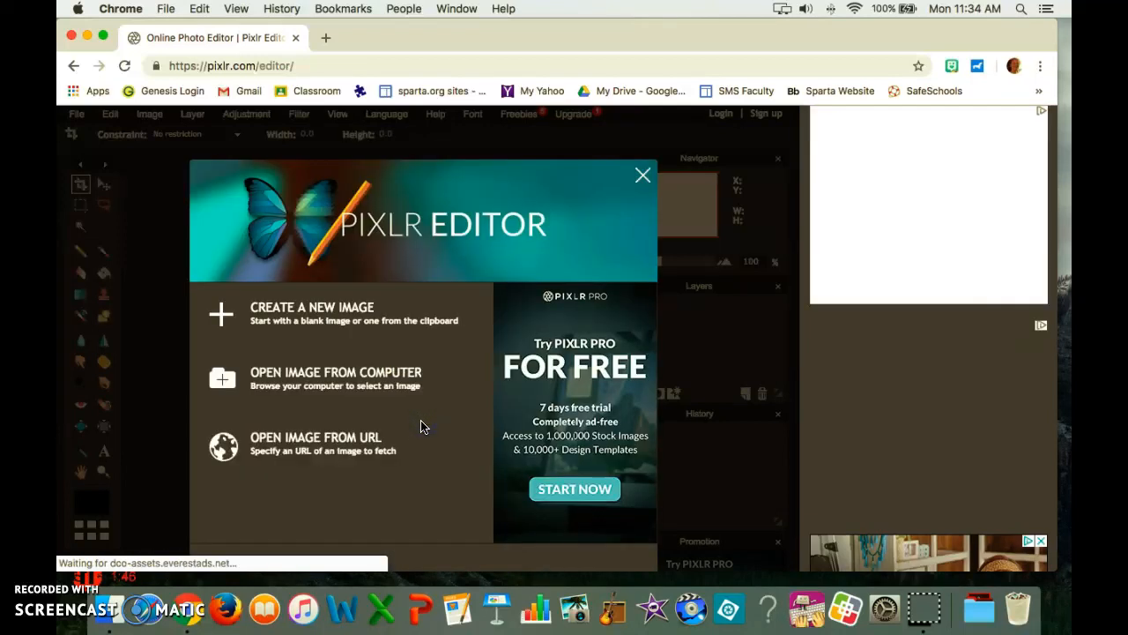
pyautogui.click(433, 367)
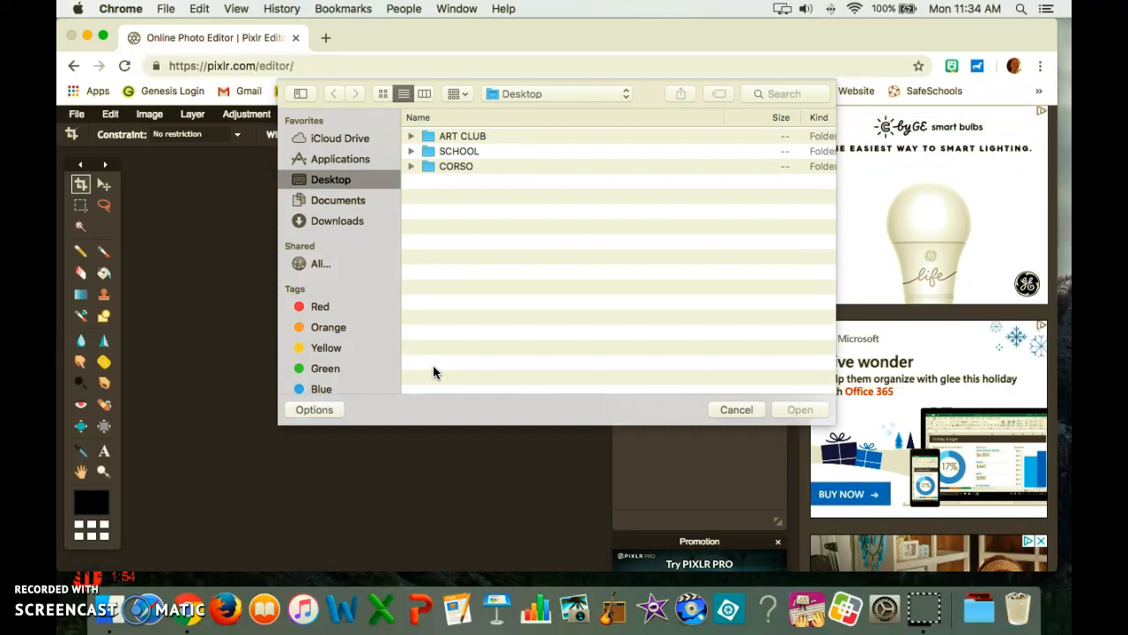
pyautogui.hscroll(2, 437, 366)
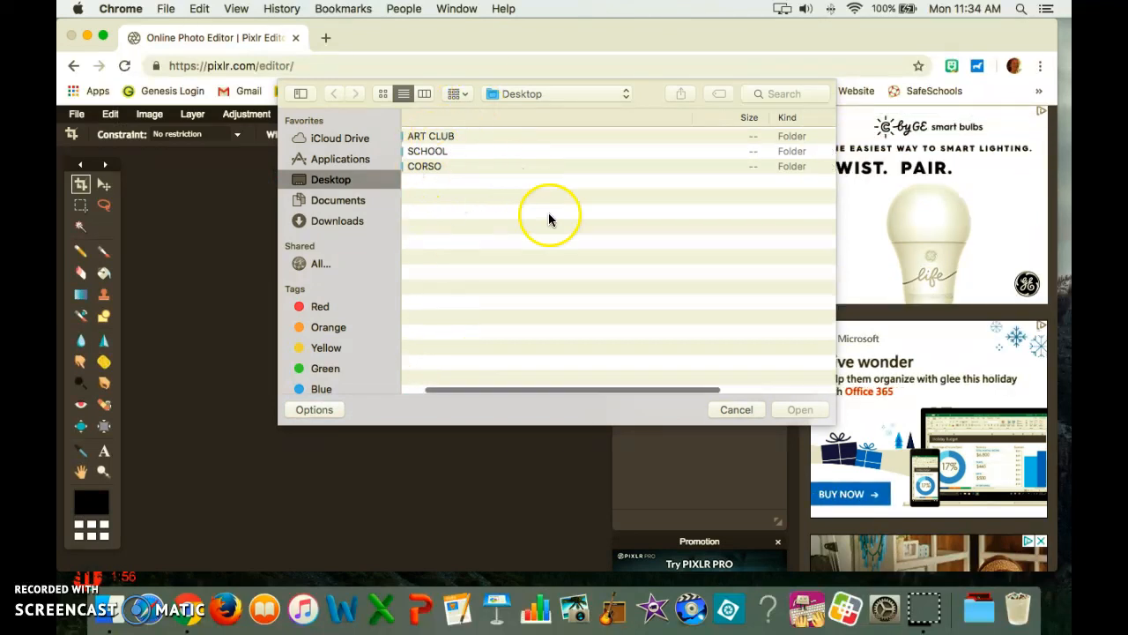
pyautogui.hscroll(2, 607, 261)
pyautogui.hscroll(-5, 604, 261)
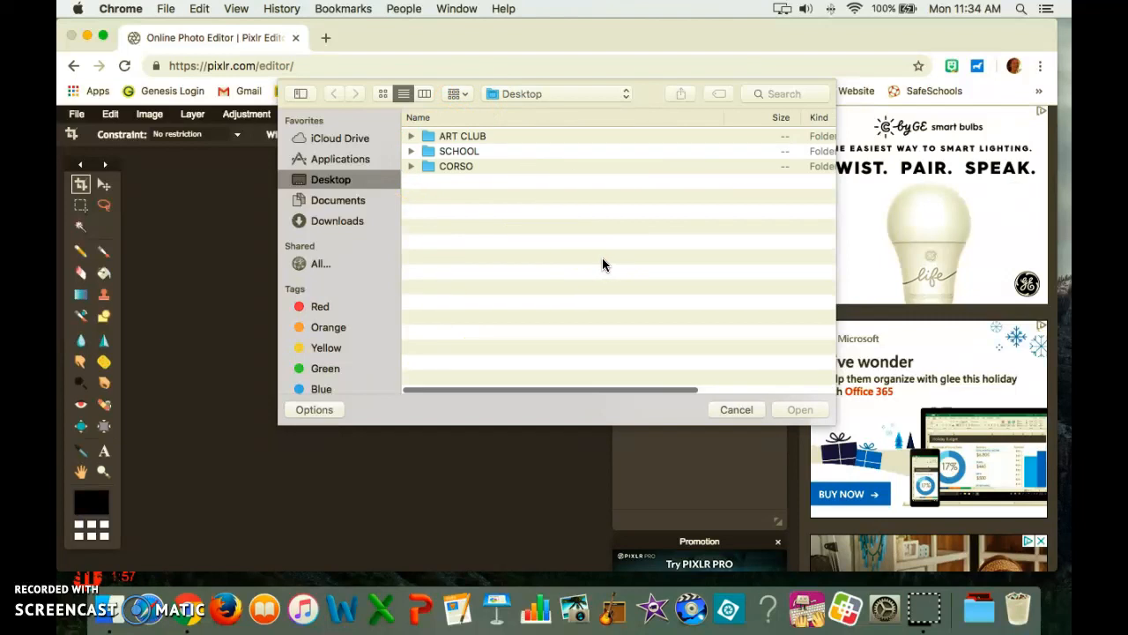
pyautogui.doubleClick(467, 141)
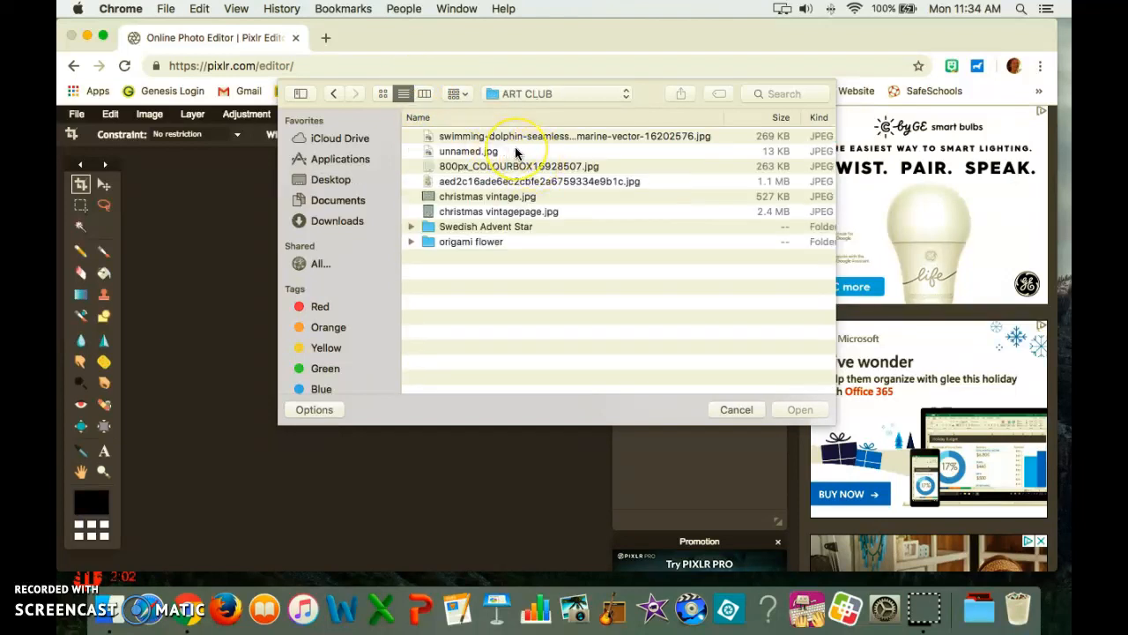
pyautogui.doubleClick(492, 203)
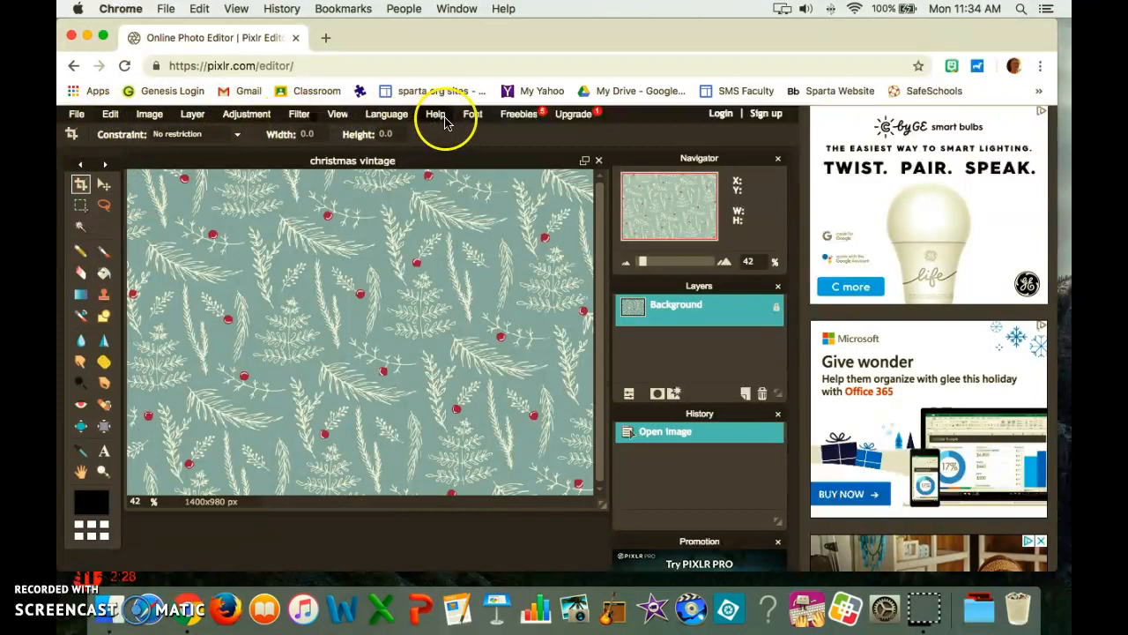
# - Select a rounded freehand area about 480 by 392 px around the middle of the image with the Lasso tool
pyautogui.click(80, 205)
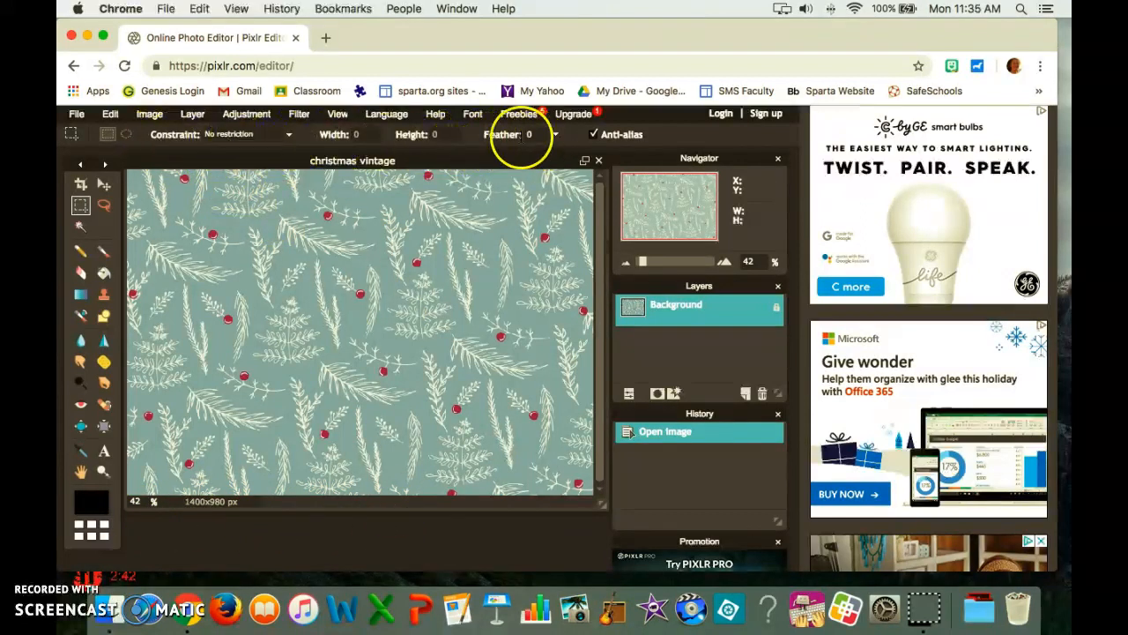
pyautogui.click(104, 184)
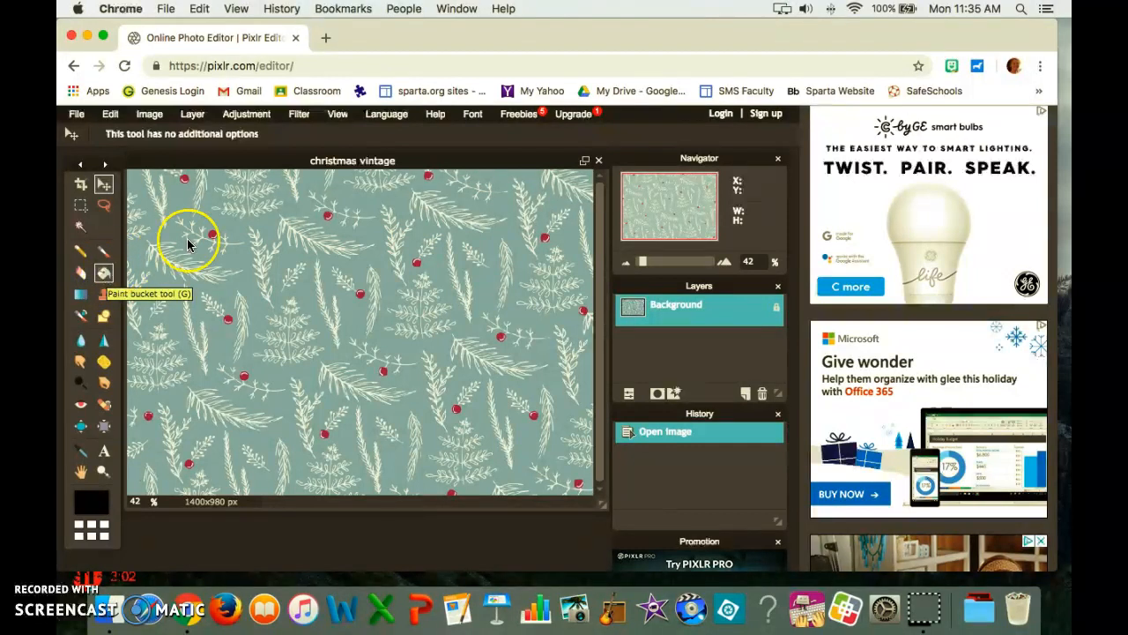
pyautogui.scroll(-1, 167, 249)
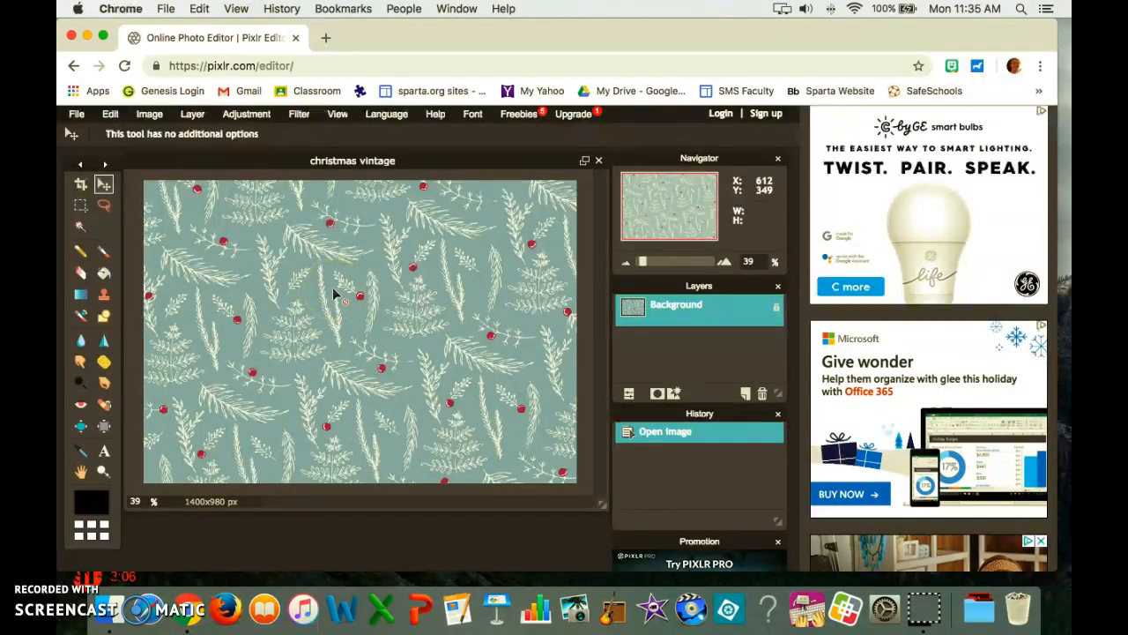
pyautogui.click(104, 205)
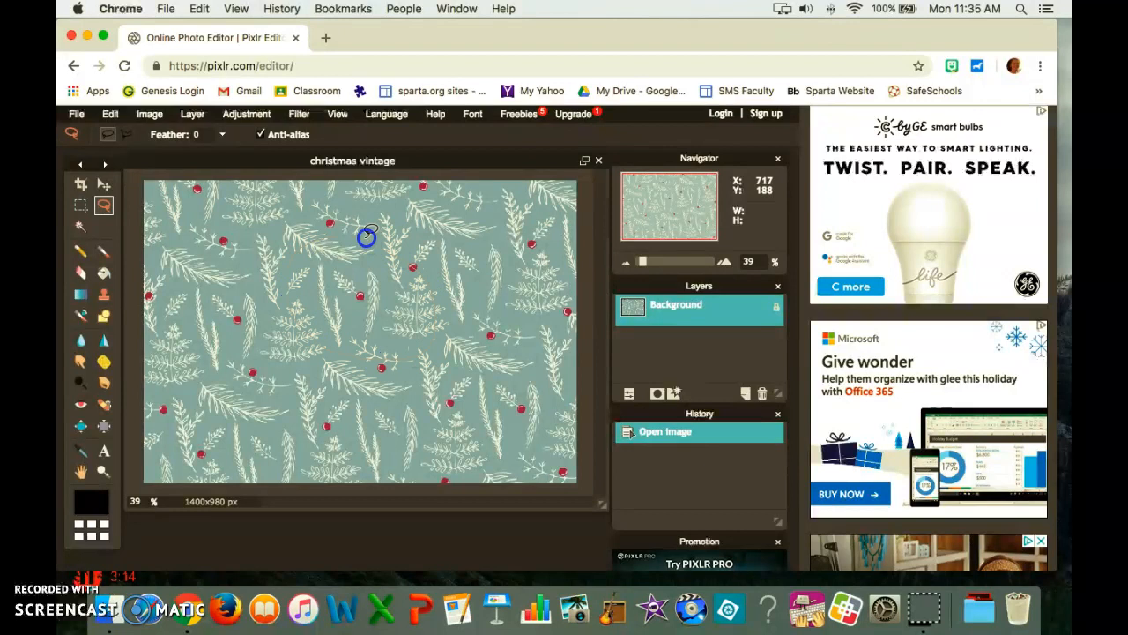
pyautogui.moveTo(367, 233); pyautogui.dragTo(371, 227)
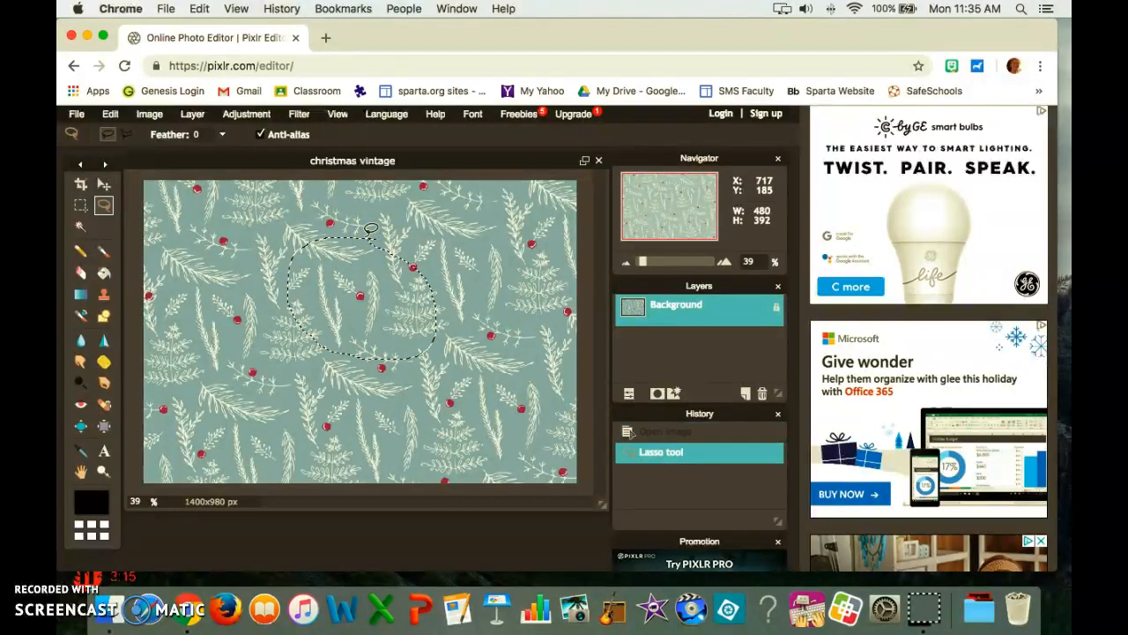
# - Copy the lassoed area of the pattern and paste it as a new layer
pyautogui.rightClick(369, 282)
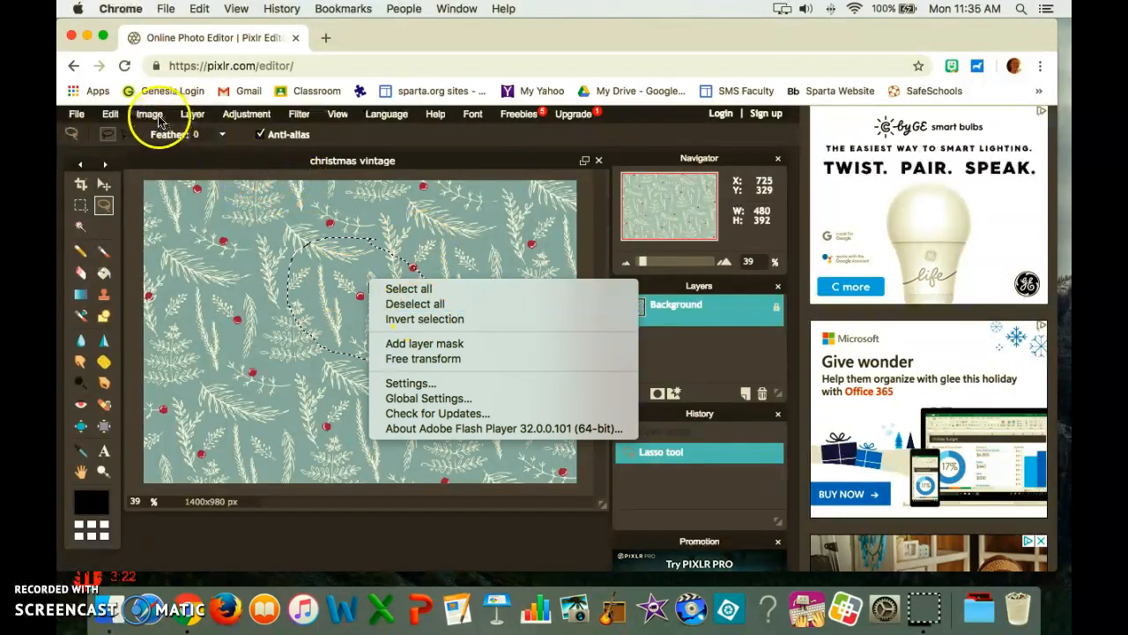
pyautogui.click(113, 117)
pyautogui.click(111, 115)
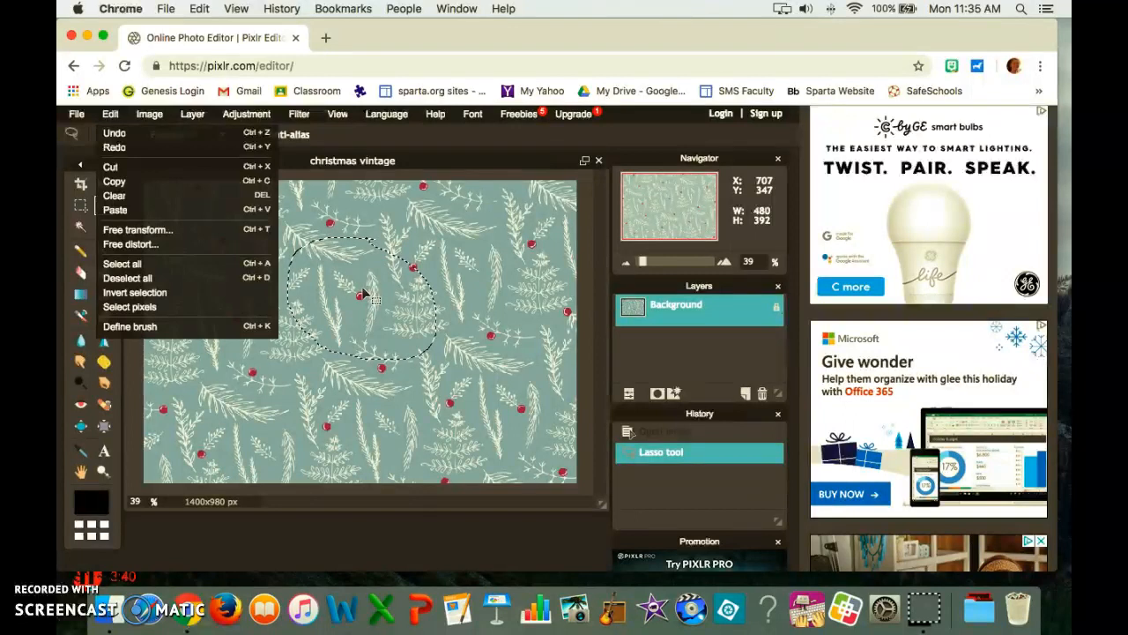
pyautogui.click(168, 182)
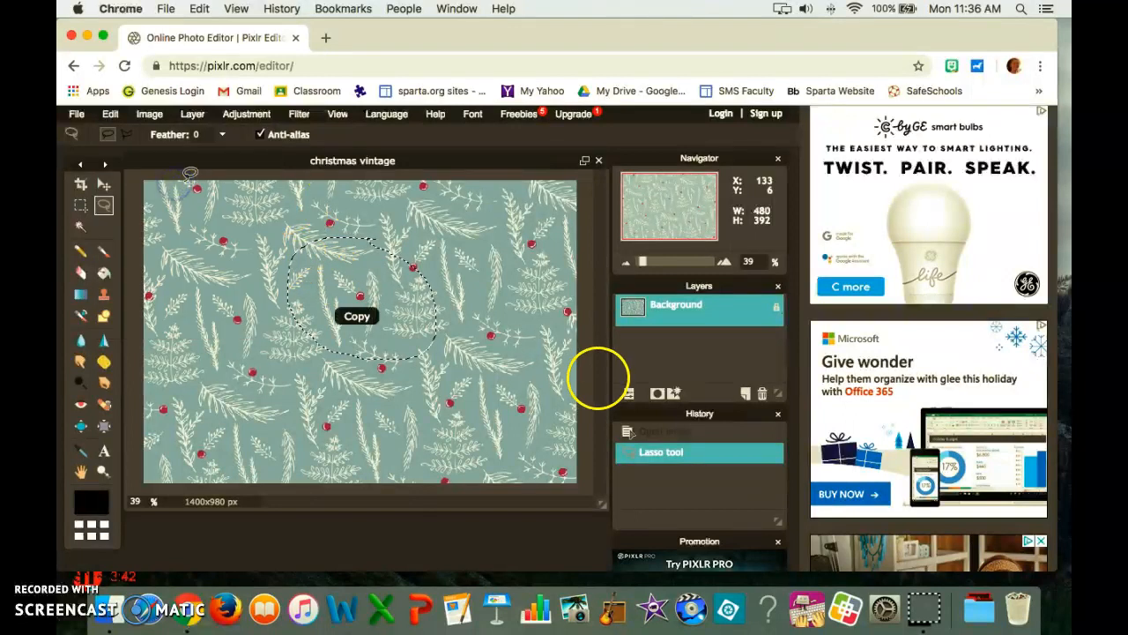
pyautogui.click(110, 114)
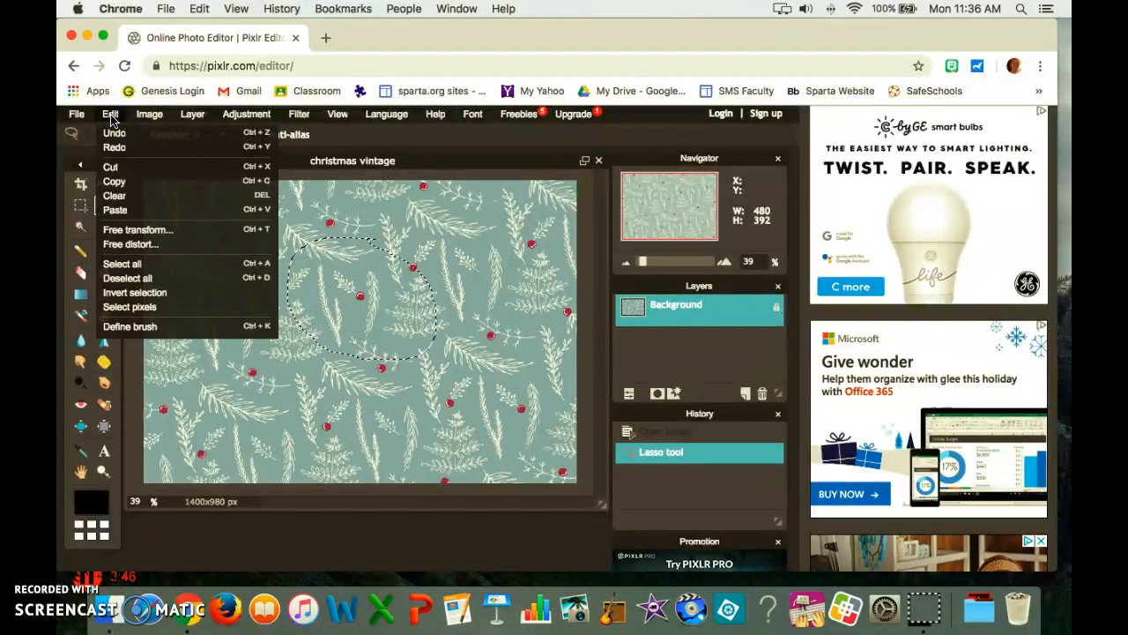
pyautogui.click(116, 211)
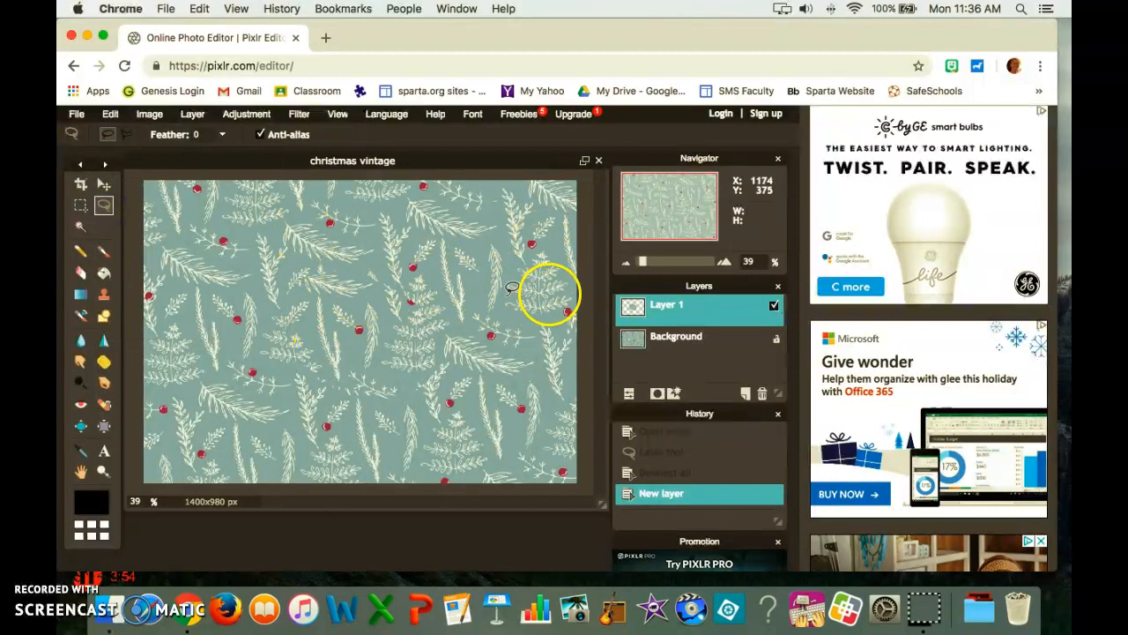
# - Close the Navigator and History panels to make room for the Layers panel
pyautogui.moveTo(691, 318)
pyautogui.mouseDown()
pyautogui.moveTo(697, 291)
pyautogui.moveTo(637, 311)
pyautogui.moveTo(685, 308)
pyautogui.moveTo(675, 330)
pyautogui.moveTo(466, 308)
pyautogui.moveTo(629, 307)
pyautogui.moveTo(699, 322)
pyautogui.mouseUp()
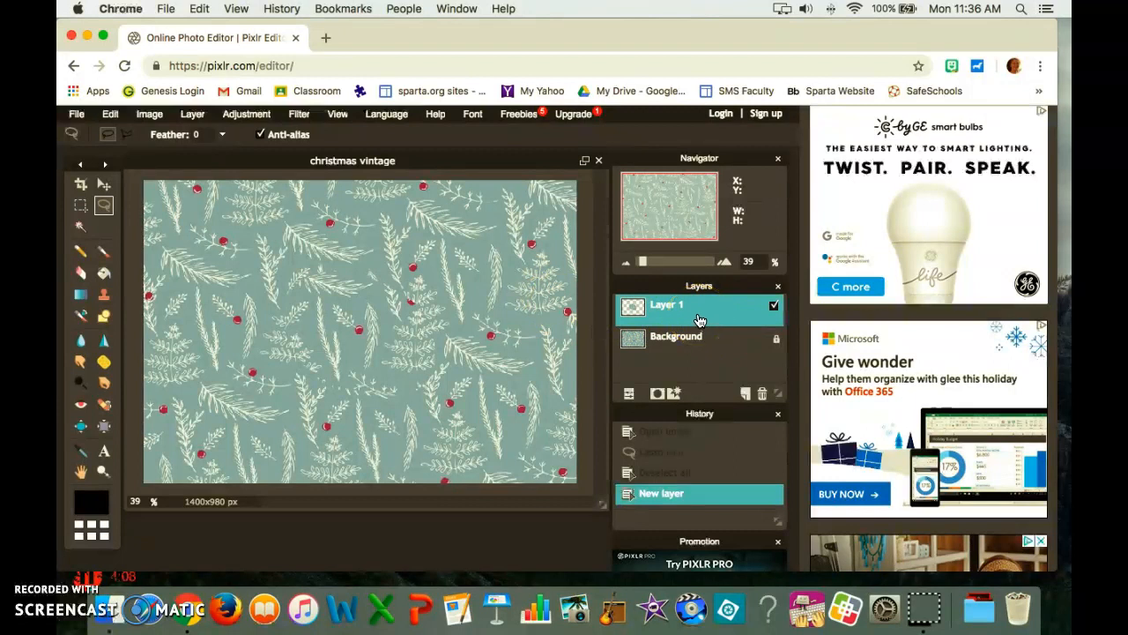
pyautogui.moveTo(699, 321); pyautogui.dragTo(781, 167)
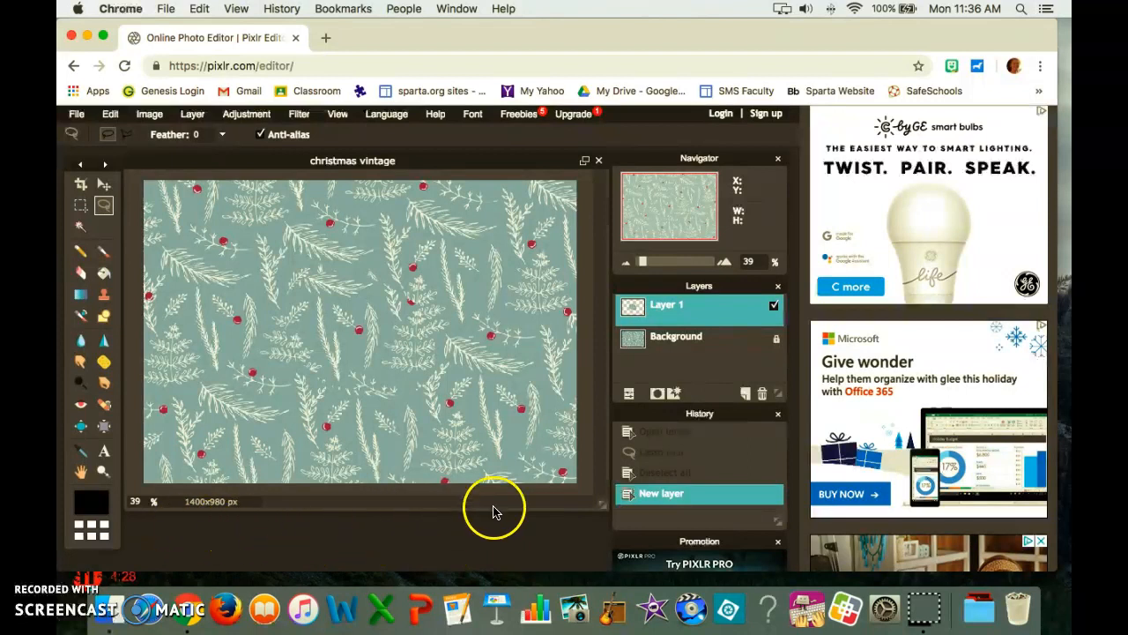
pyautogui.click(779, 162)
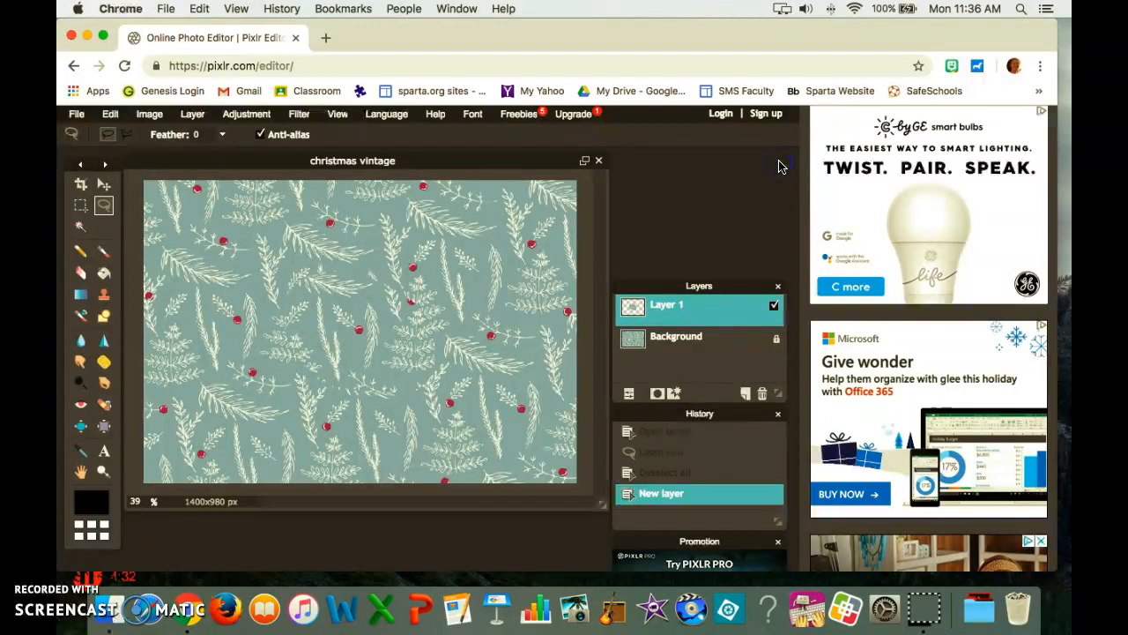
pyautogui.click(777, 418)
# - Move the Layers panel up into the freed space and lengthen it down to the Promotion panel
pyautogui.click(781, 394)
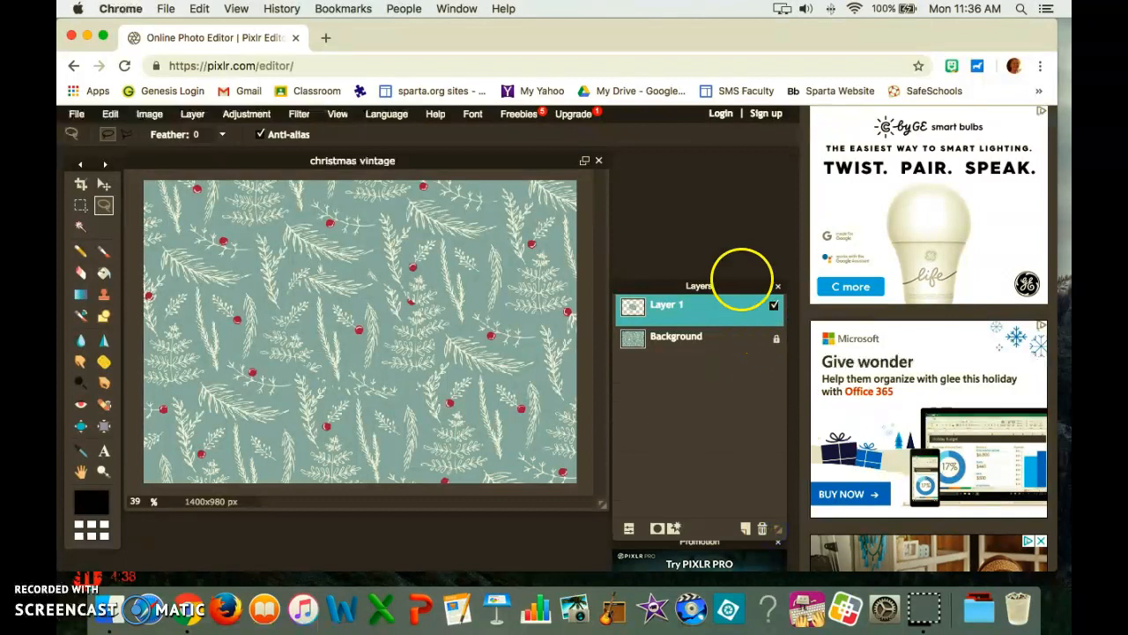
pyautogui.moveTo(738, 280); pyautogui.dragTo(741, 145)
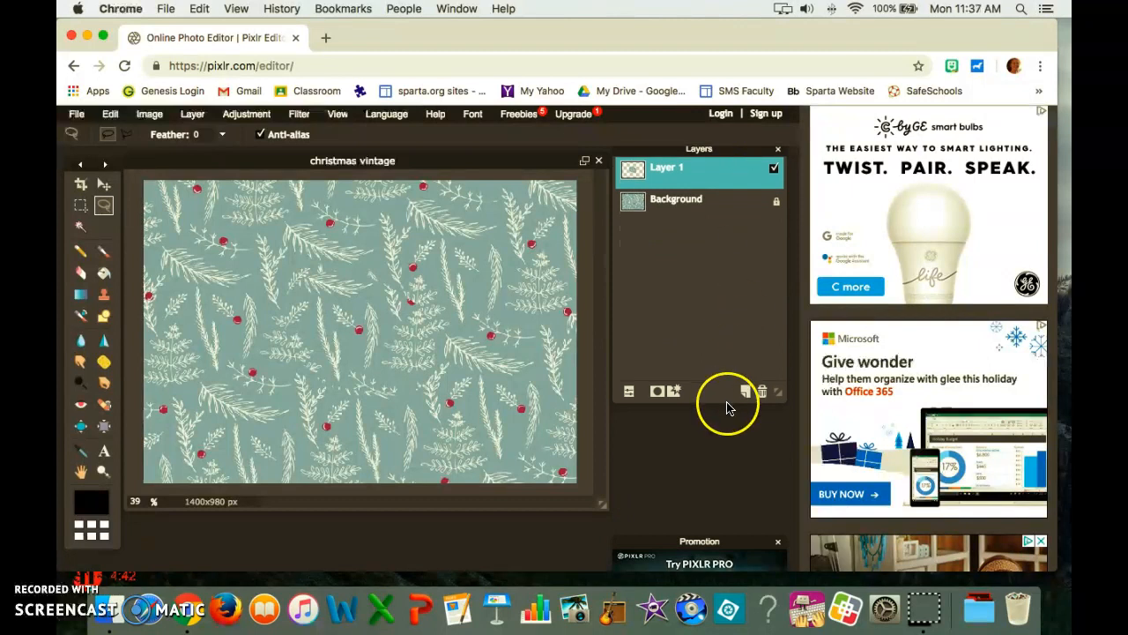
pyautogui.moveTo(778, 393); pyautogui.dragTo(779, 506)
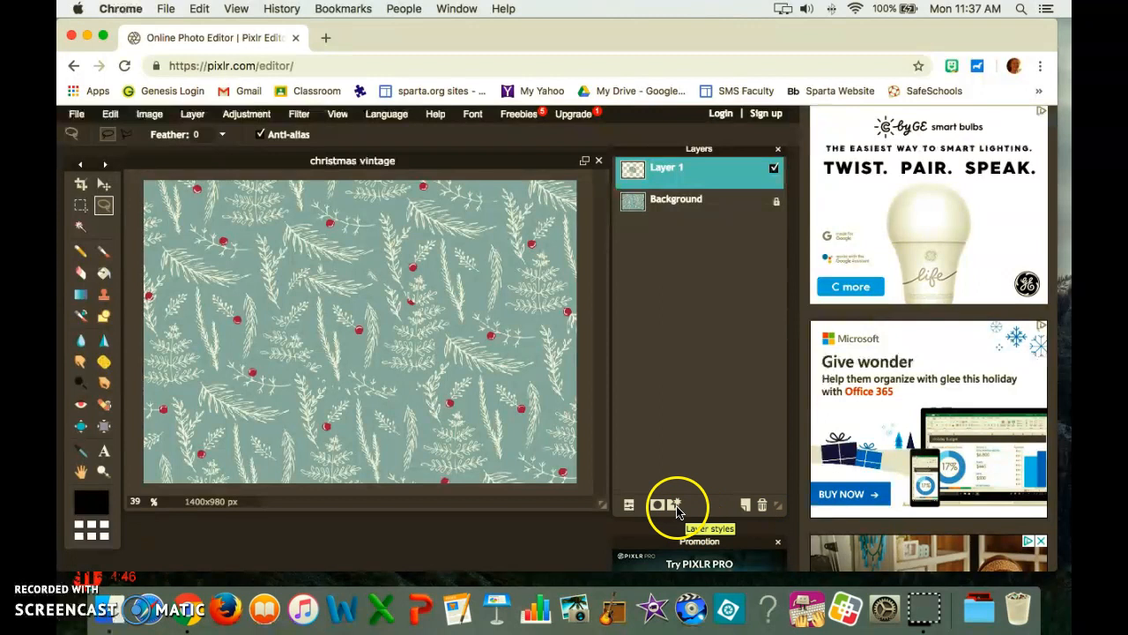